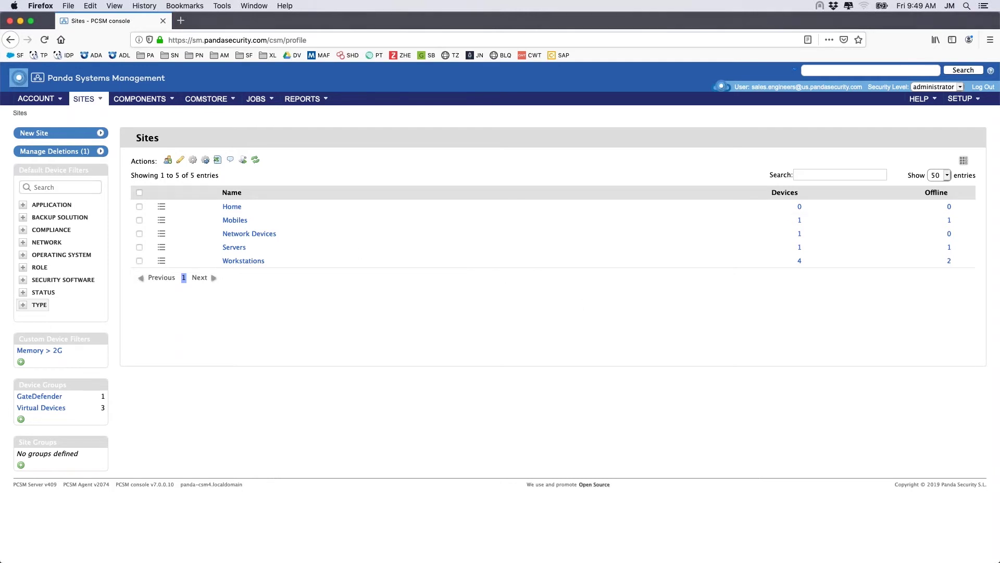
Load the account-wide hardware audit and list the four VMware Virtual Platform devices
{"action": "left_click", "coordinate": [39, 107]}
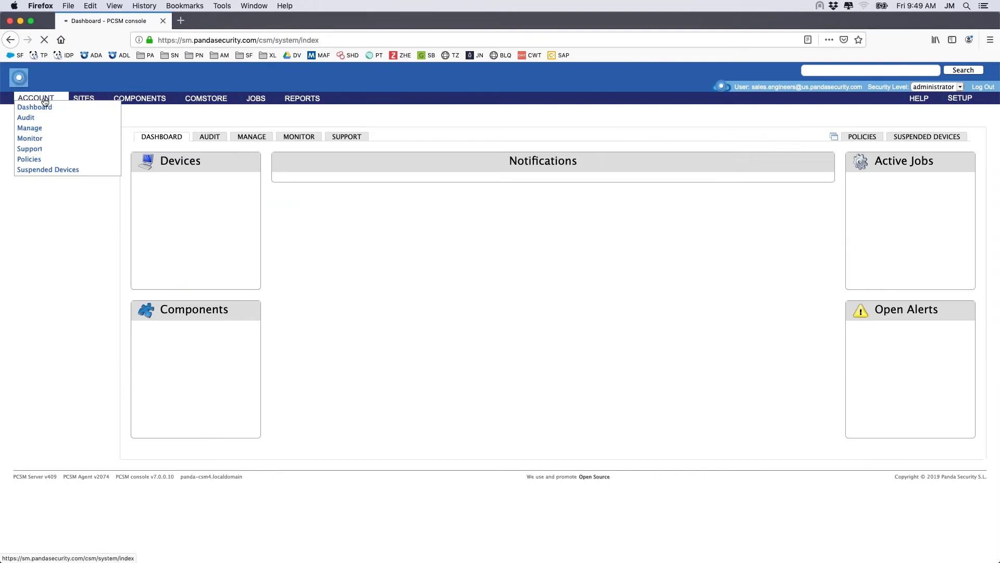
{"action": "left_click", "coordinate": [85, 99]}
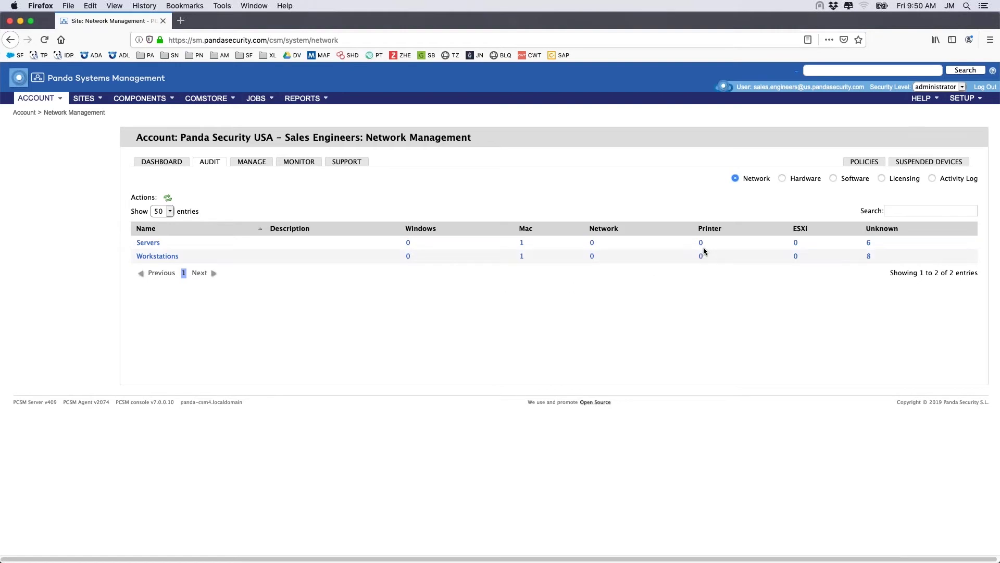
{"action": "left_click", "coordinate": [783, 178]}
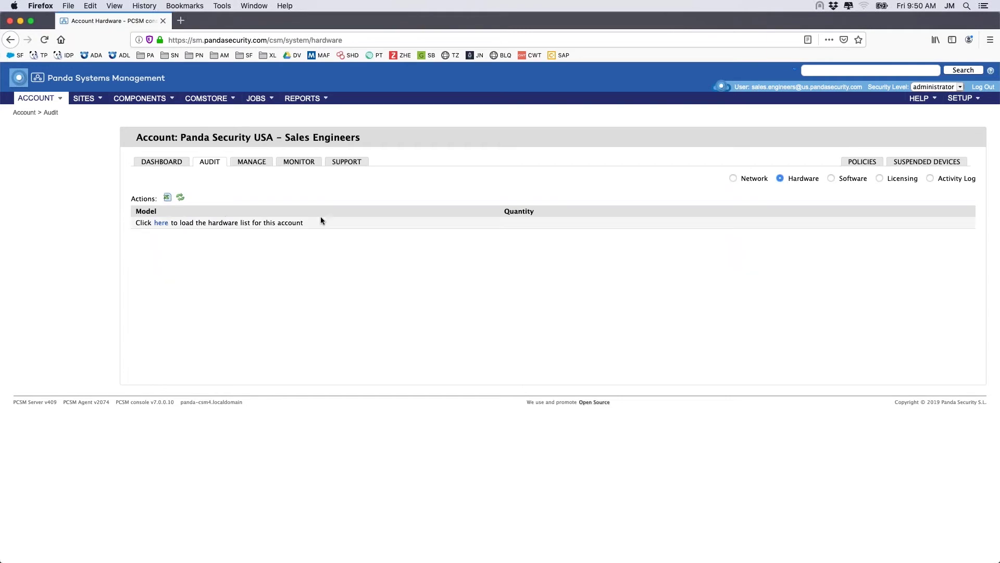
{"action": "double_click", "coordinate": [158, 224]}
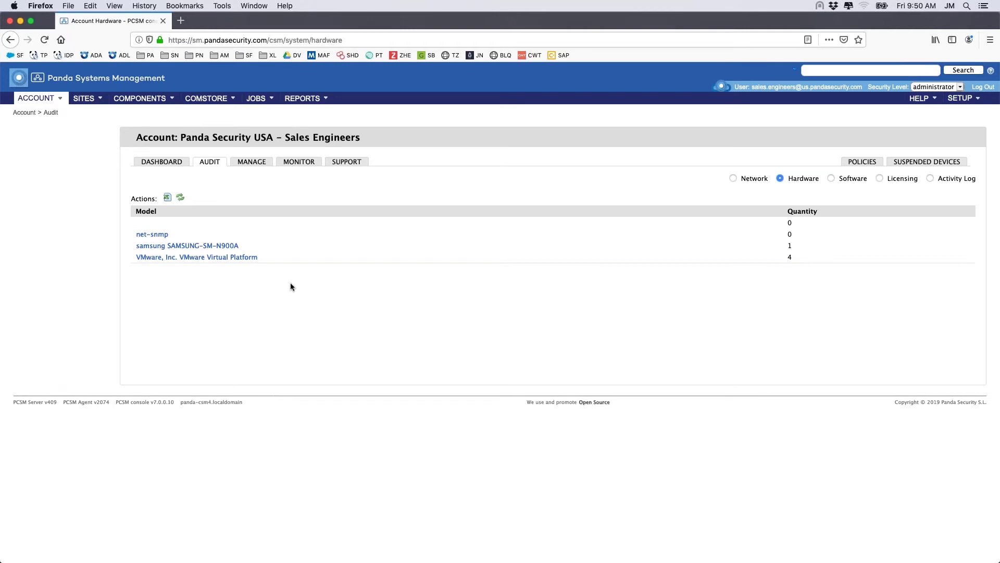
{"action": "left_click", "coordinate": [175, 260]}
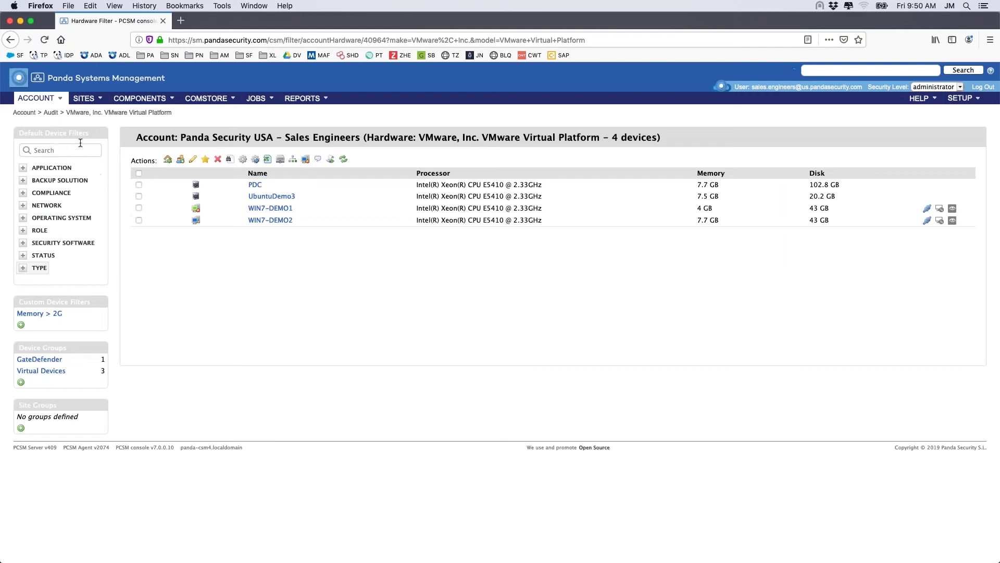
{"action": "left_click", "coordinate": [51, 113]}
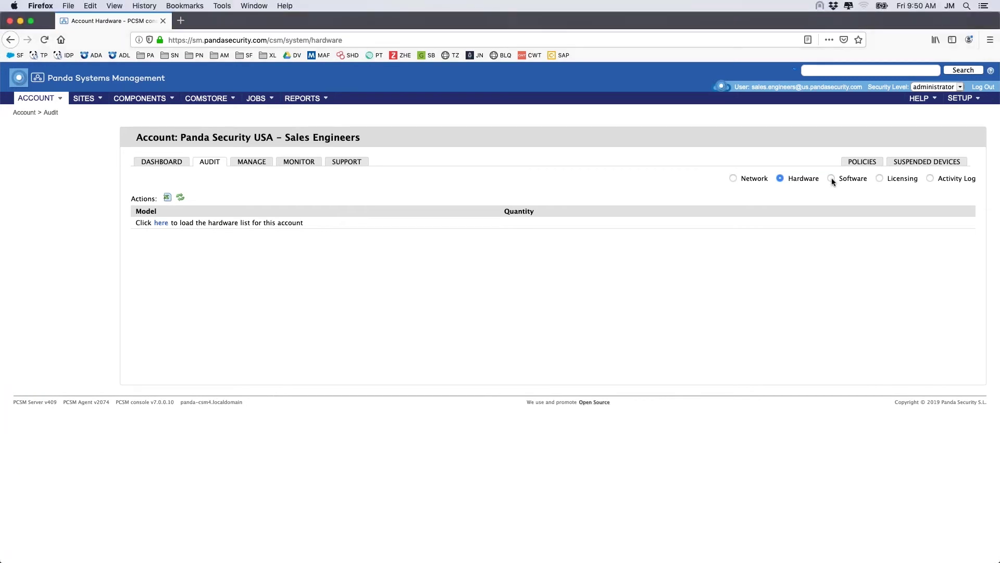
Build the account software list, find the one device with 7-Zip 17.00 beta, then go to Sites
{"action": "left_click", "coordinate": [831, 178]}
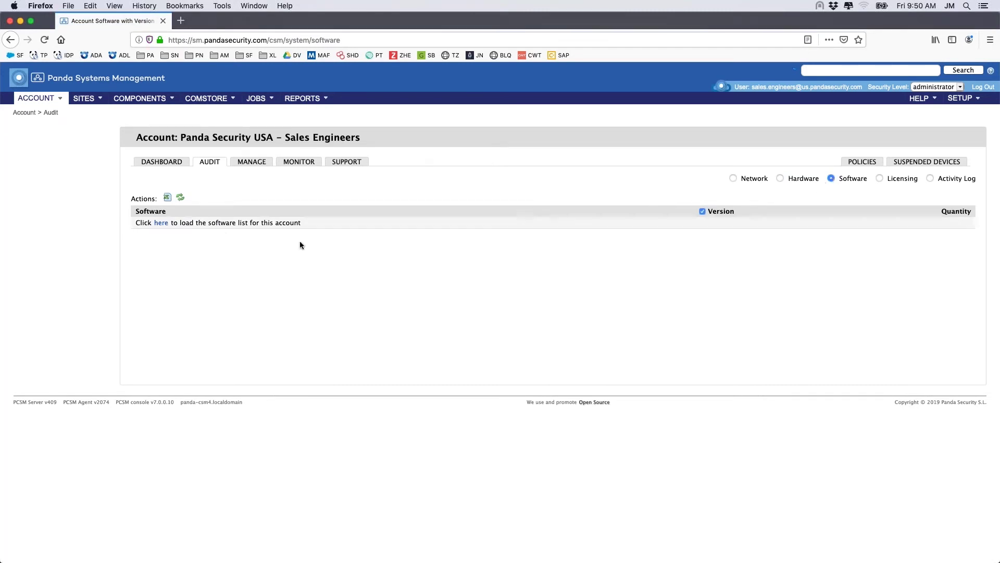
{"action": "left_click", "coordinate": [161, 223]}
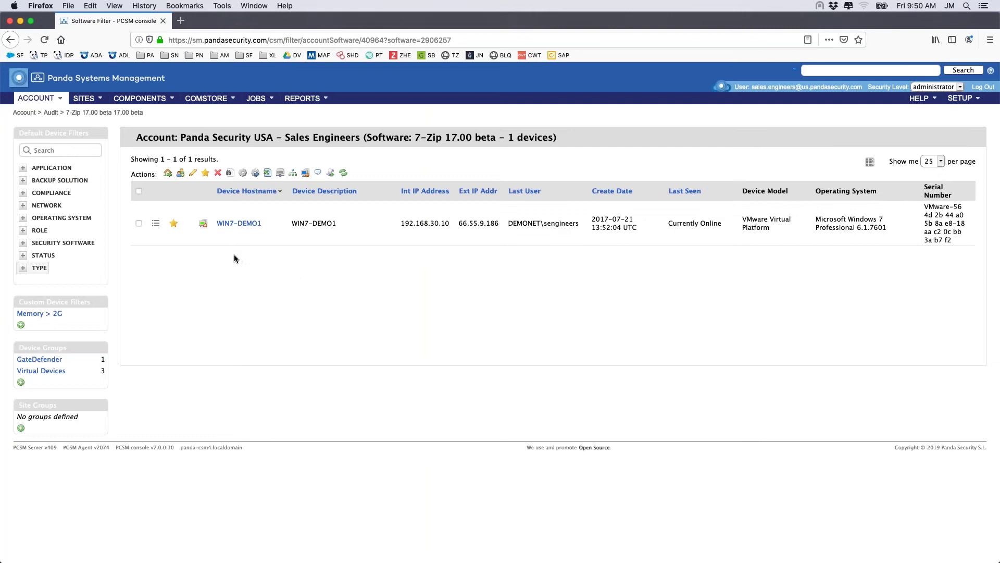
{"action": "left_click", "coordinate": [86, 99]}
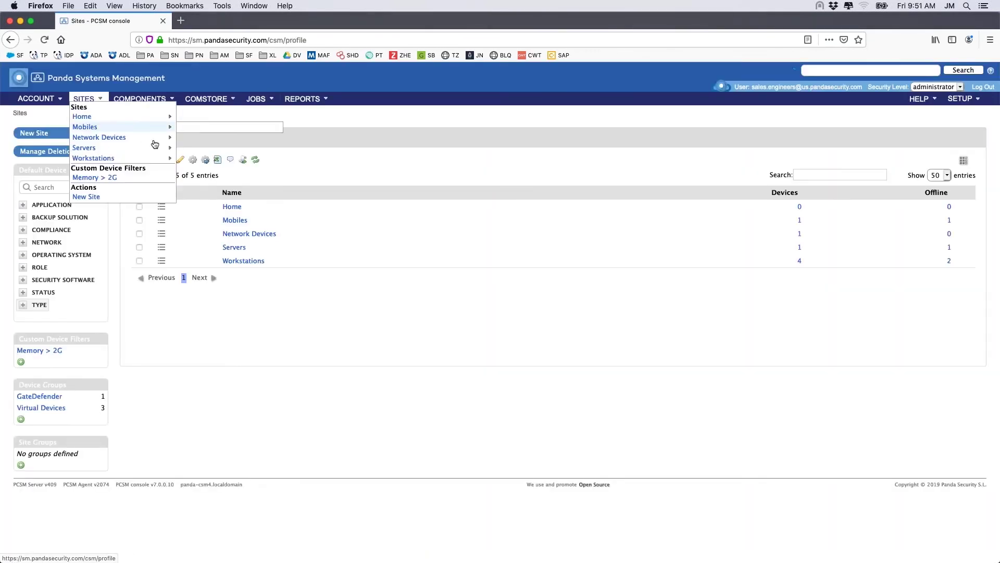
Open the Workstations site's audit inventory on its network view
{"action": "left_click", "coordinate": [250, 262]}
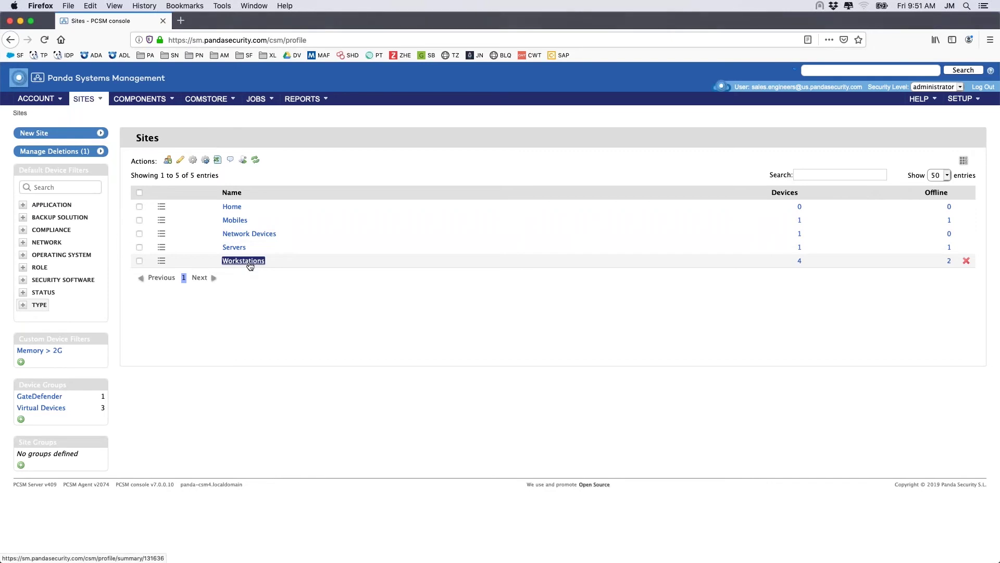
{"action": "left_click", "coordinate": [250, 262]}
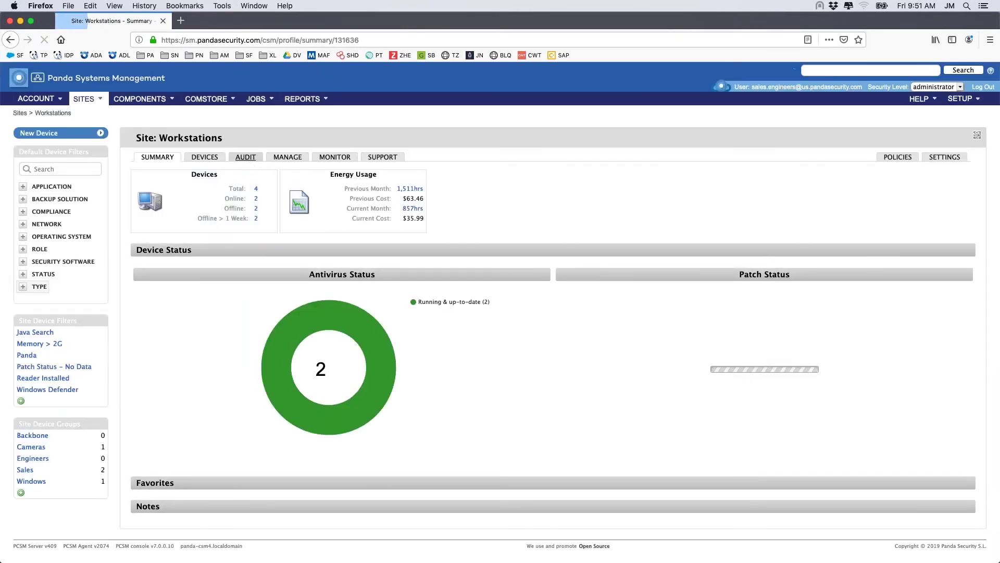
{"action": "left_click", "coordinate": [245, 157]}
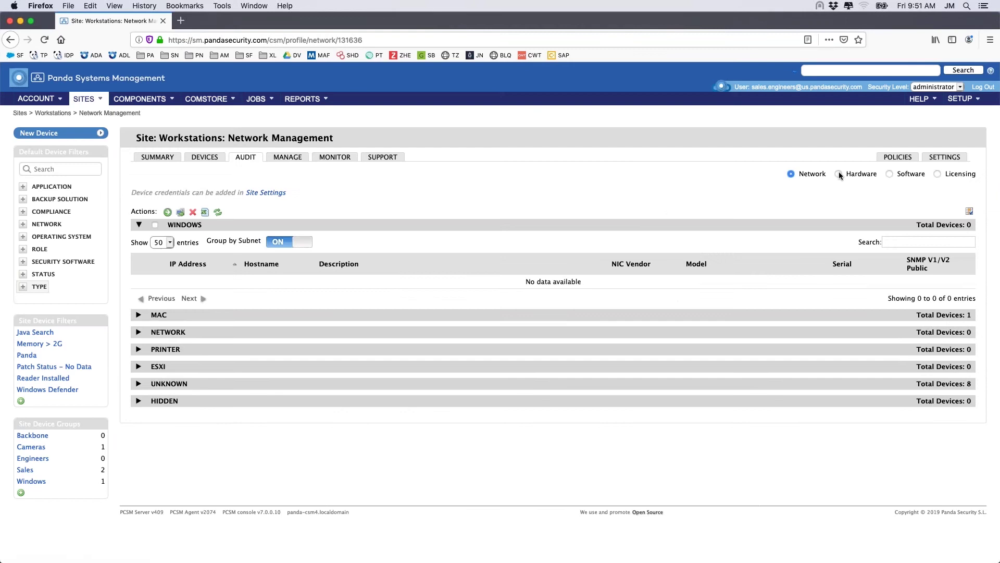
Browse the site's managed-device hardware, software and licensing audits
{"action": "left_click", "coordinate": [838, 173]}
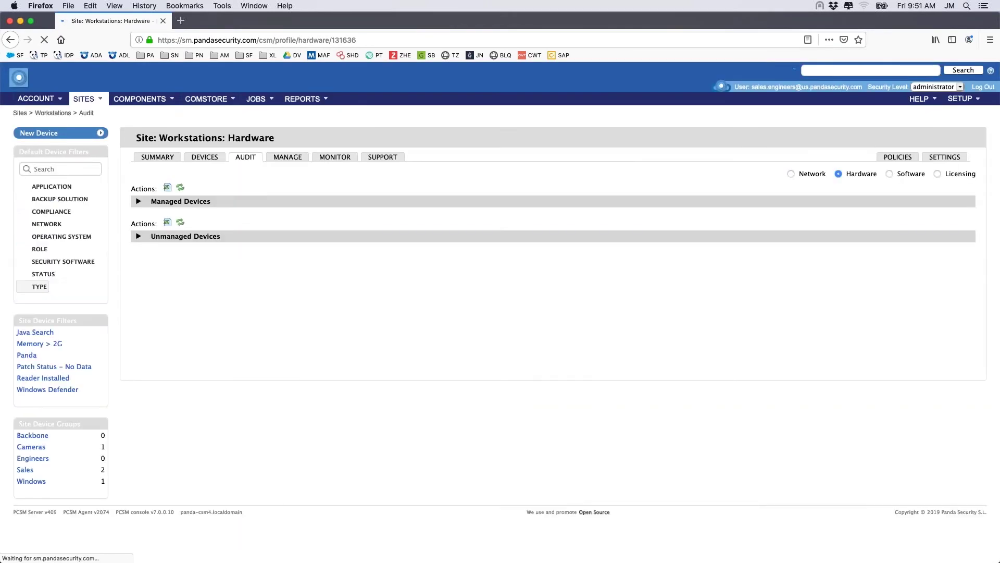
{"action": "left_click", "coordinate": [139, 201]}
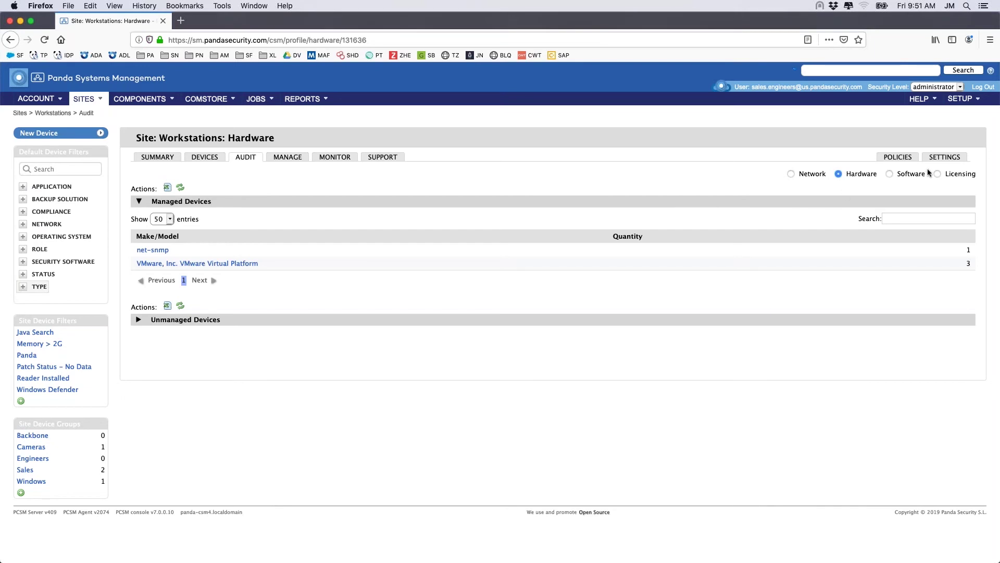
{"action": "left_click", "coordinate": [889, 174]}
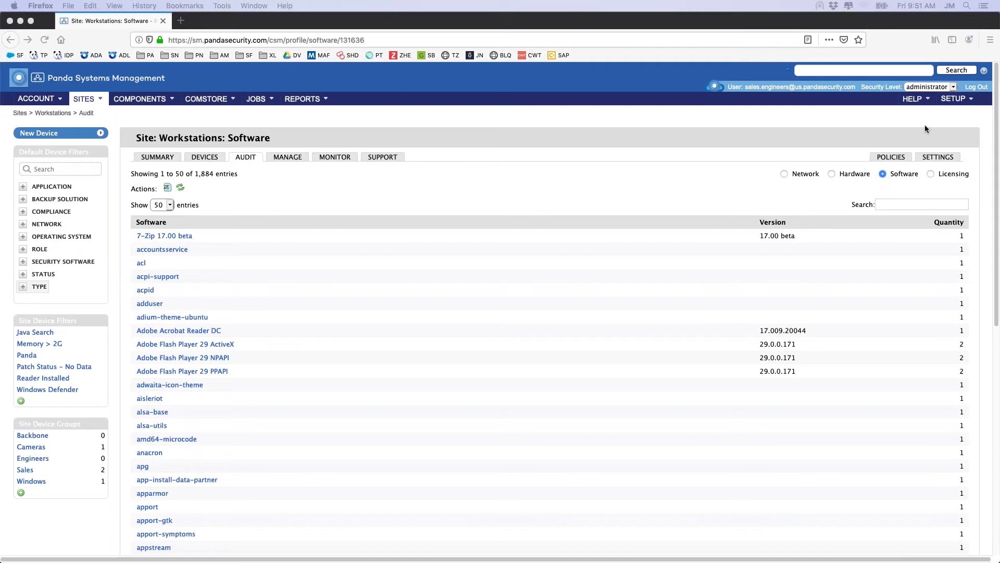
{"action": "left_click", "coordinate": [931, 174]}
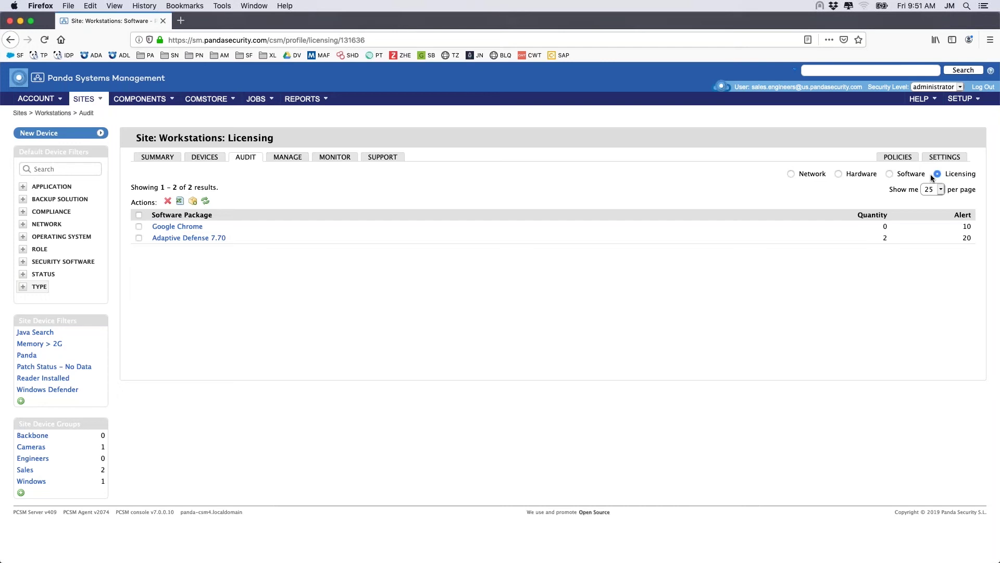
Create a licensing package named '3D Touru' containing 3DTourViewer 1.63.0
{"action": "left_click", "coordinate": [193, 201]}
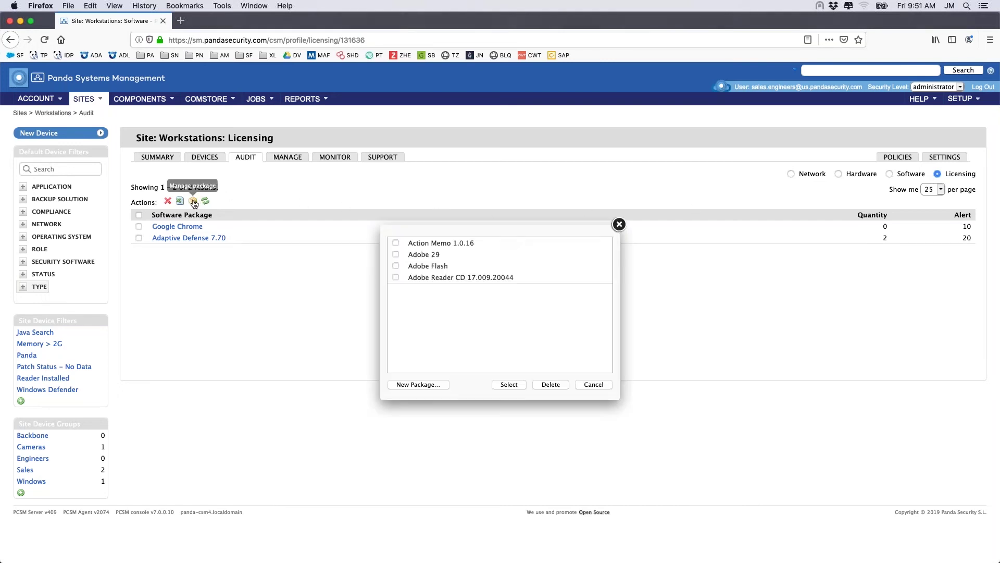
{"action": "left_click", "coordinate": [426, 385]}
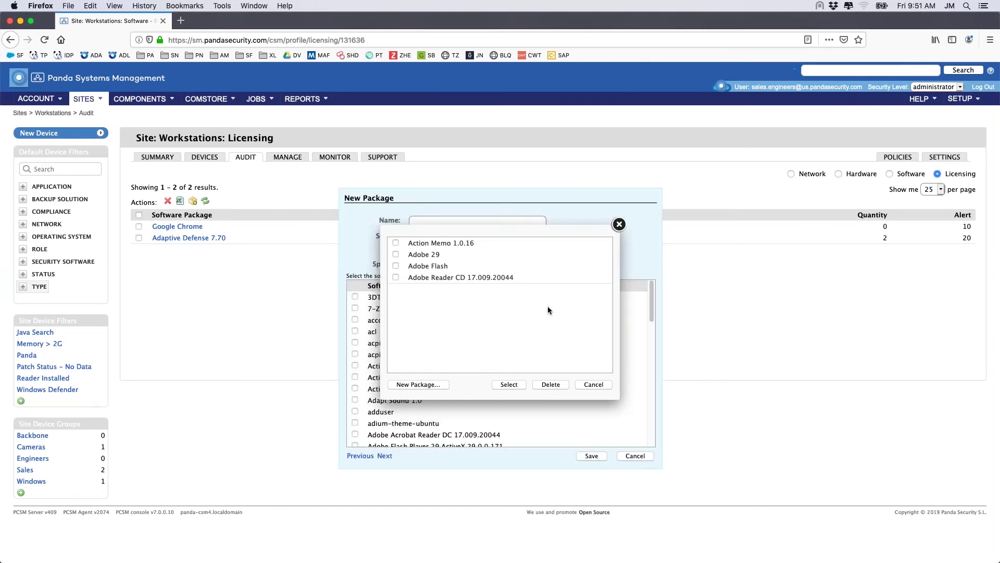
{"action": "left_click", "coordinate": [619, 224]}
{"action": "left_click", "coordinate": [355, 296]}
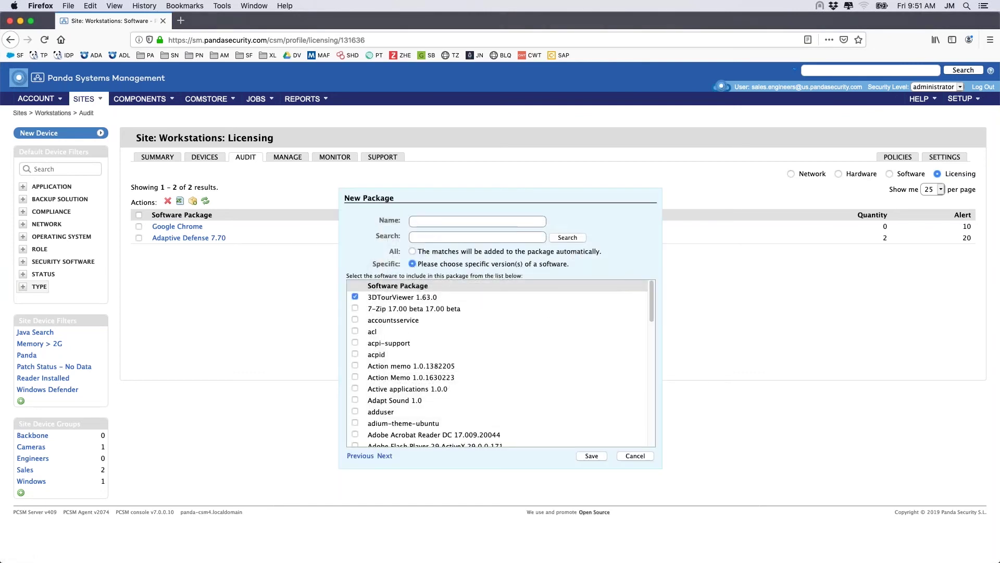
{"action": "left_click", "coordinate": [431, 222]}
{"action": "type", "text": "3D Touru"}
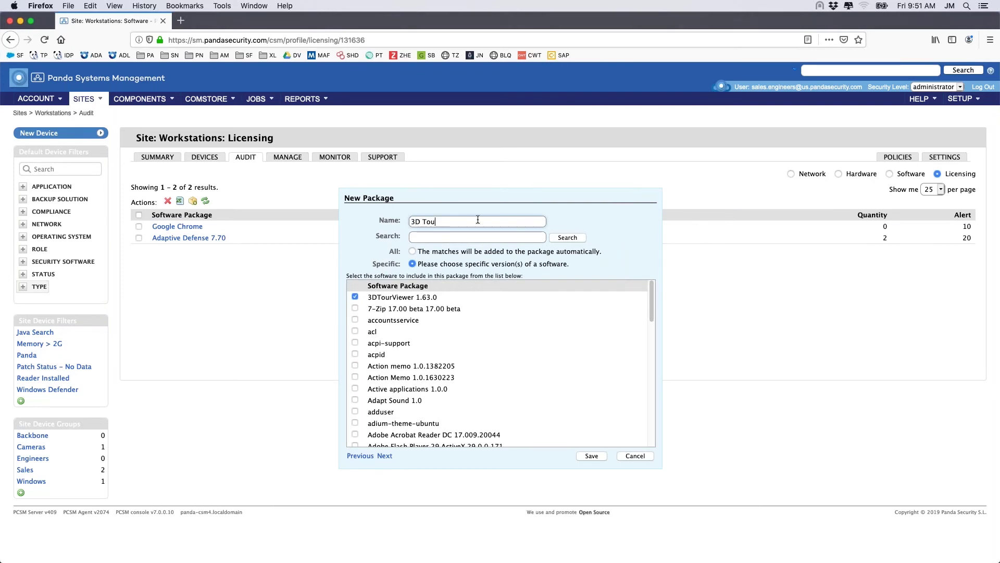
{"action": "left_click", "coordinate": [590, 457]}
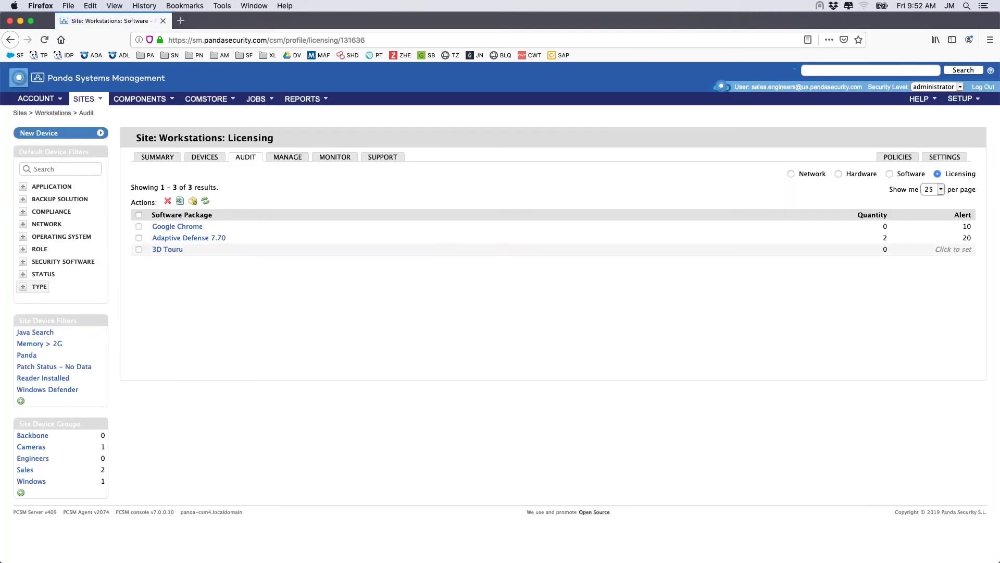
Set the 3D Touru package's alert threshold to 10
{"action": "left_click", "coordinate": [957, 249]}
{"action": "type", "text": "10"}
{"action": "key", "text": "Return"}
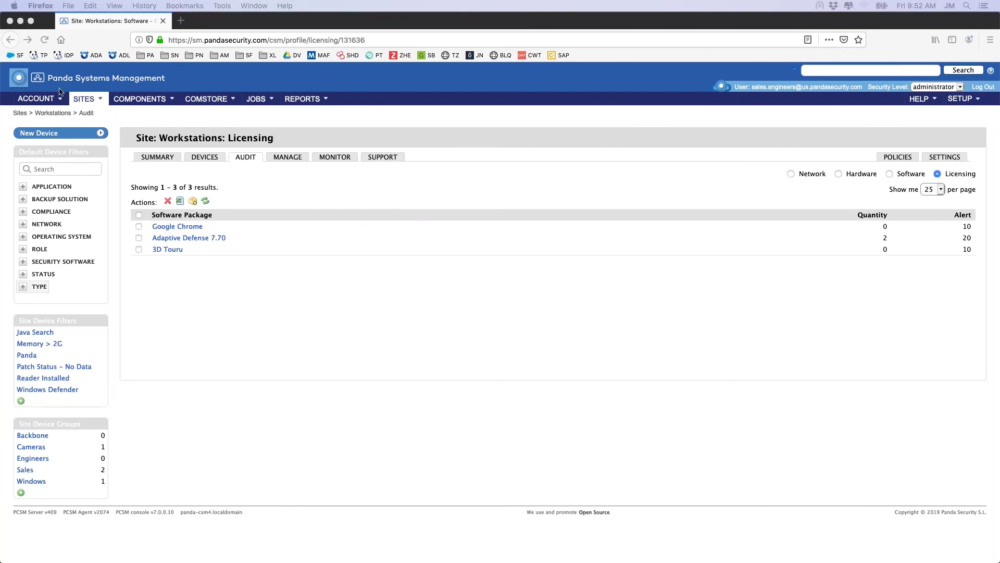
Open WIN7-DEMO2 from the Workstations device list and review its hardware audit
{"action": "left_click", "coordinate": [202, 158]}
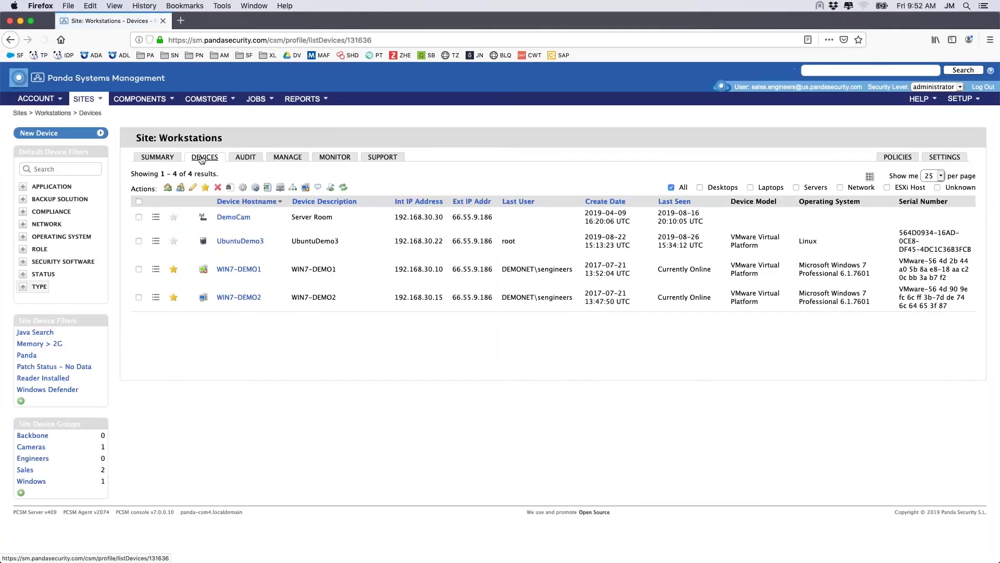
{"action": "left_click", "coordinate": [241, 298]}
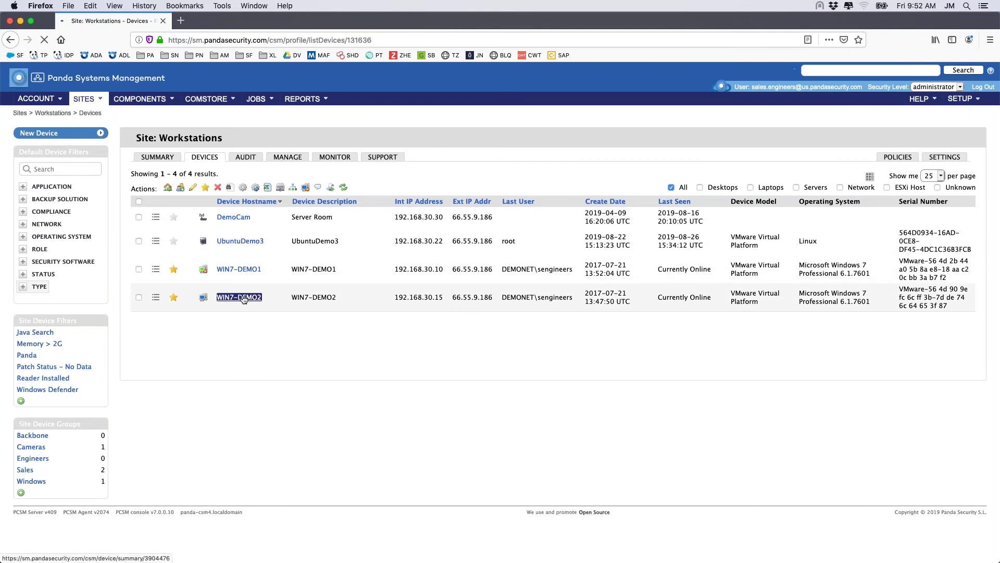
{"action": "left_click", "coordinate": [201, 156]}
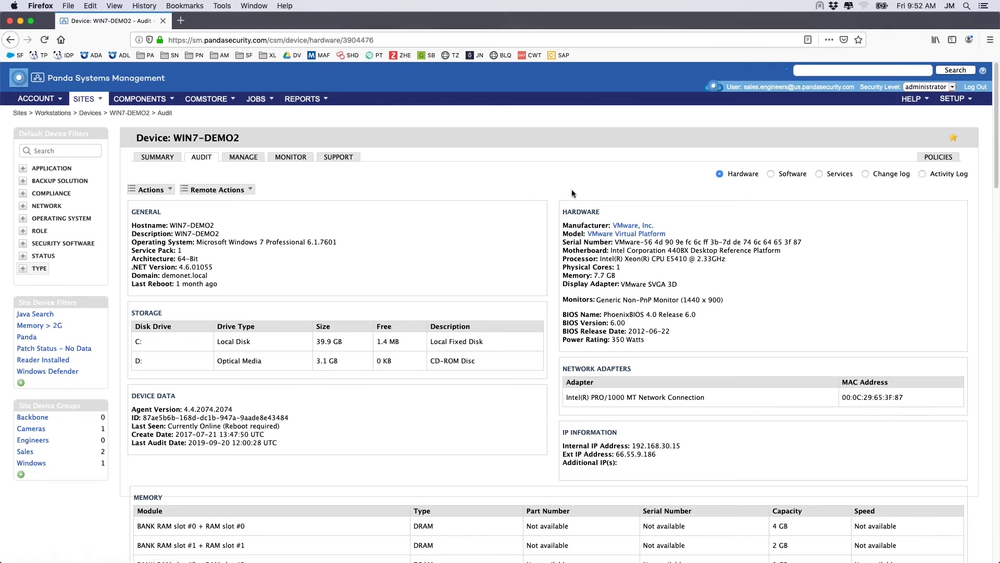
{"action": "scroll", "coordinate": [571, 189], "scroll_direction": "down", "scroll_amount": 2}
{"action": "scroll", "coordinate": [571, 189], "scroll_direction": "down", "scroll_amount": 1}
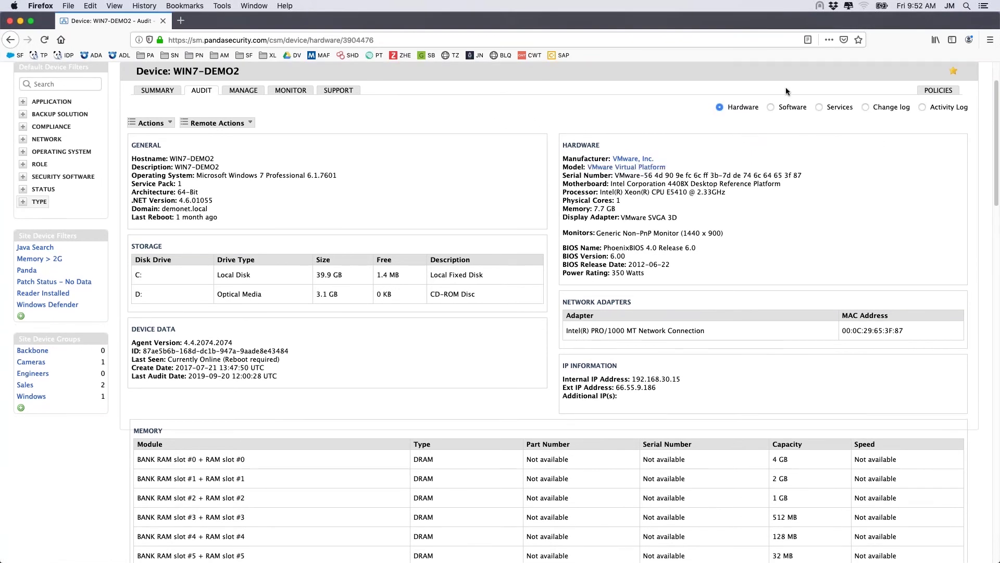
Step through WIN7-DEMO2's software, services and change log audits
{"action": "left_click", "coordinate": [771, 108]}
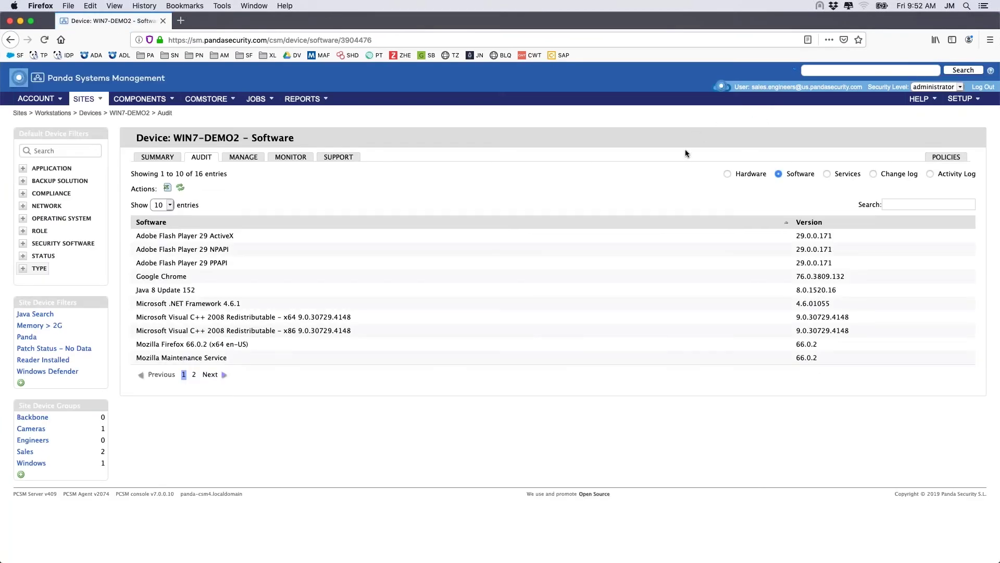
{"action": "left_click", "coordinate": [824, 174]}
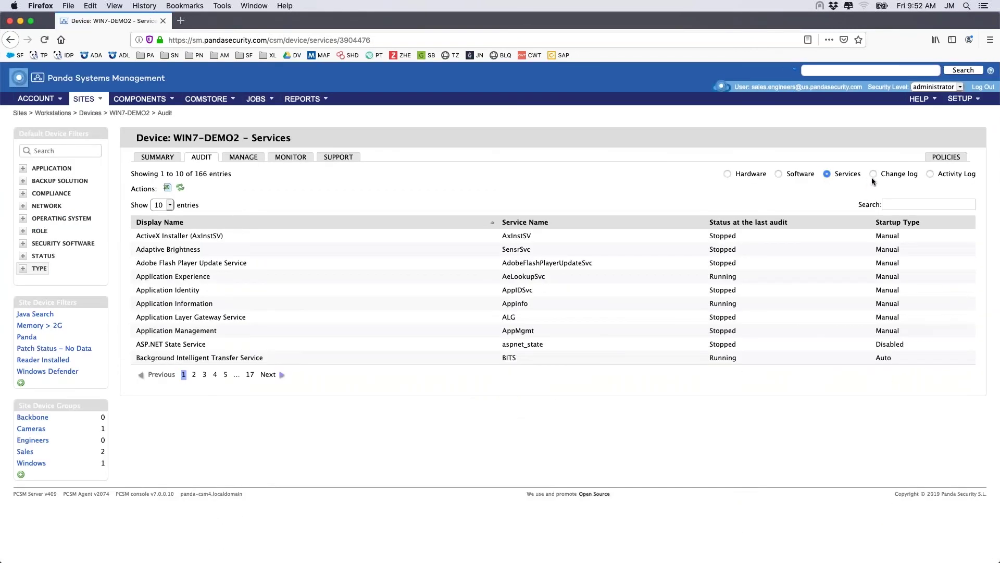
{"action": "left_click", "coordinate": [873, 175]}
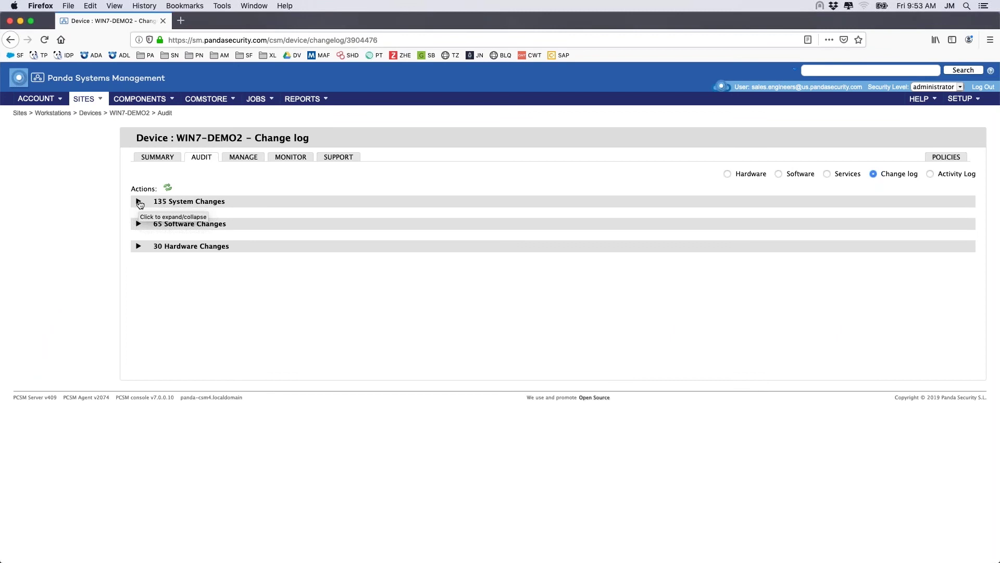
{"action": "left_click", "coordinate": [139, 203]}
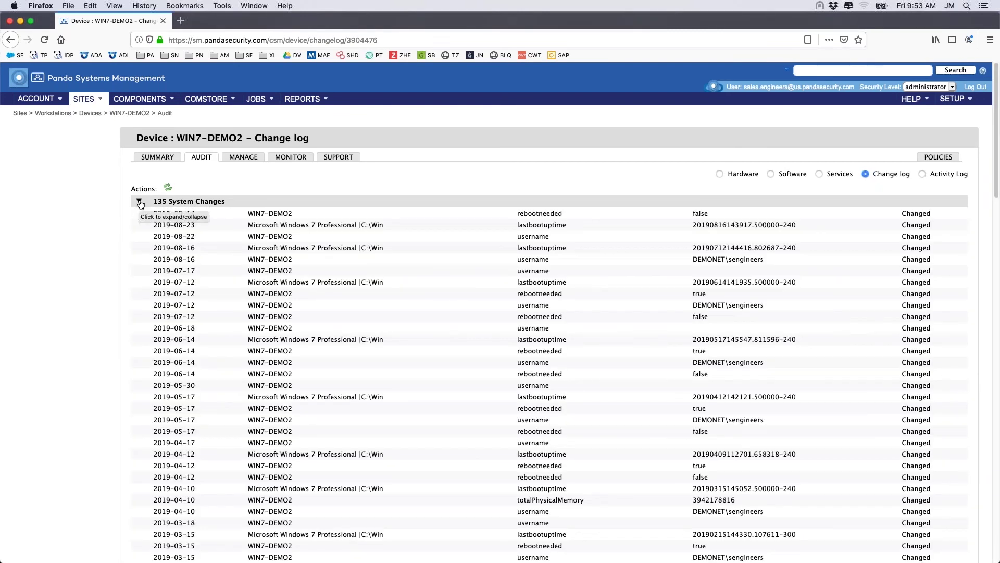
{"action": "left_click", "coordinate": [139, 203]}
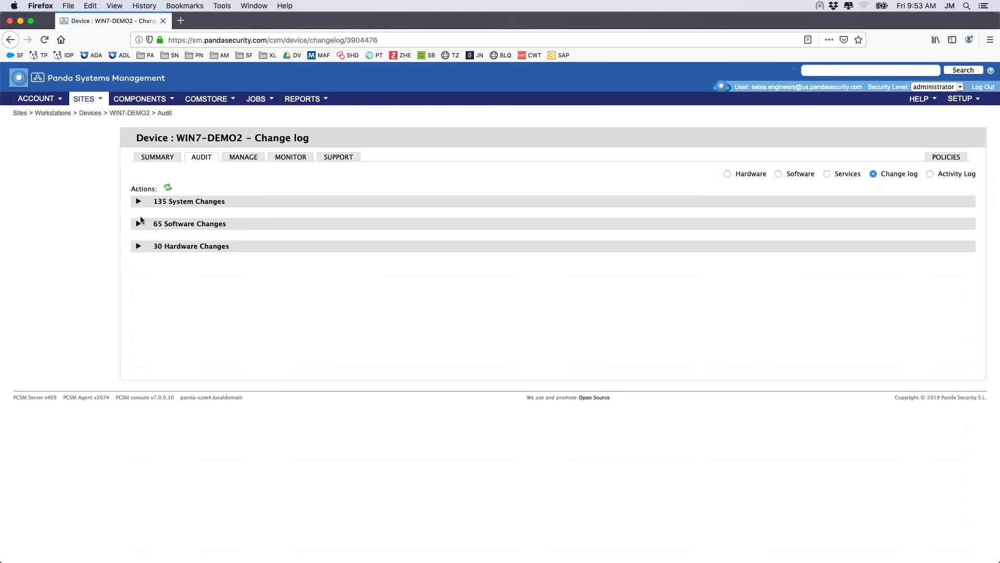
{"action": "left_click", "coordinate": [139, 224]}
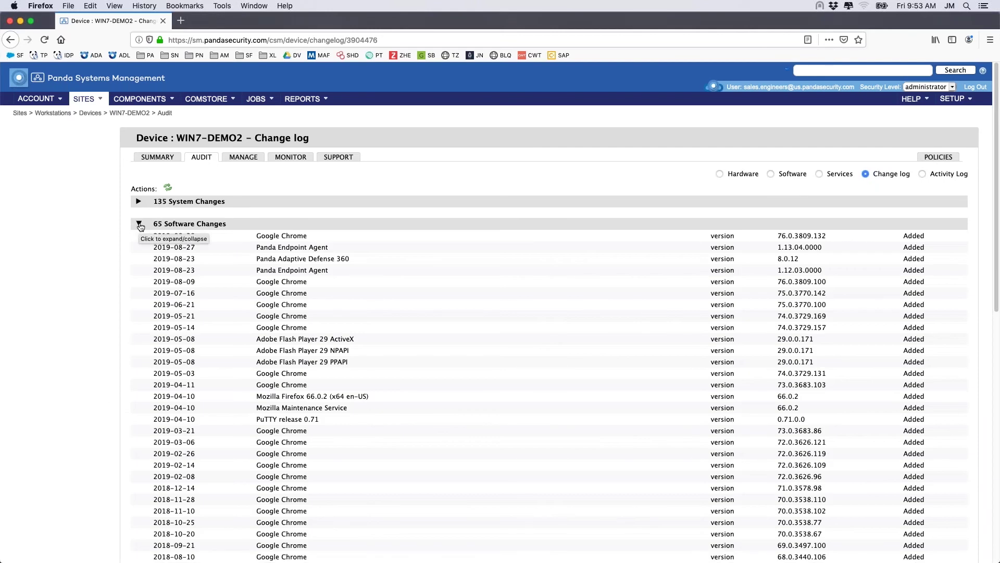
{"action": "left_click", "coordinate": [139, 225]}
{"action": "left_click", "coordinate": [139, 247]}
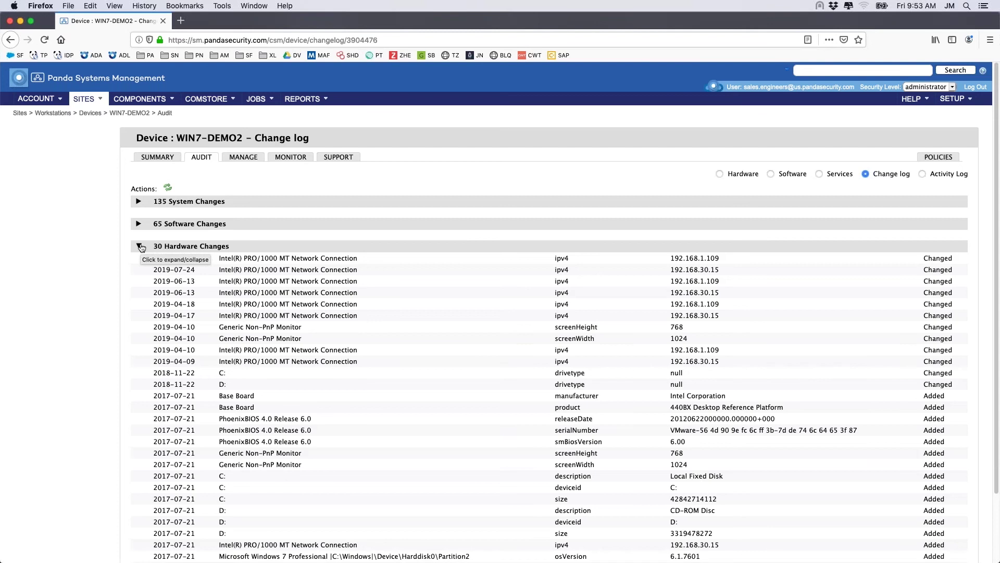
{"action": "left_click", "coordinate": [140, 247]}
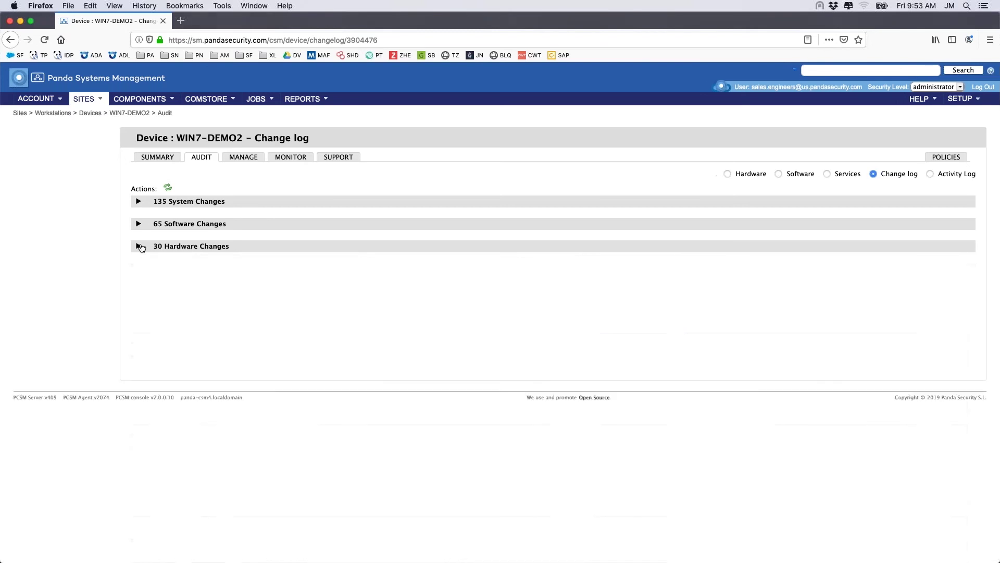
Check WIN7-DEMO2's activity log, then return to the Workstations site
{"action": "left_click", "coordinate": [930, 174]}
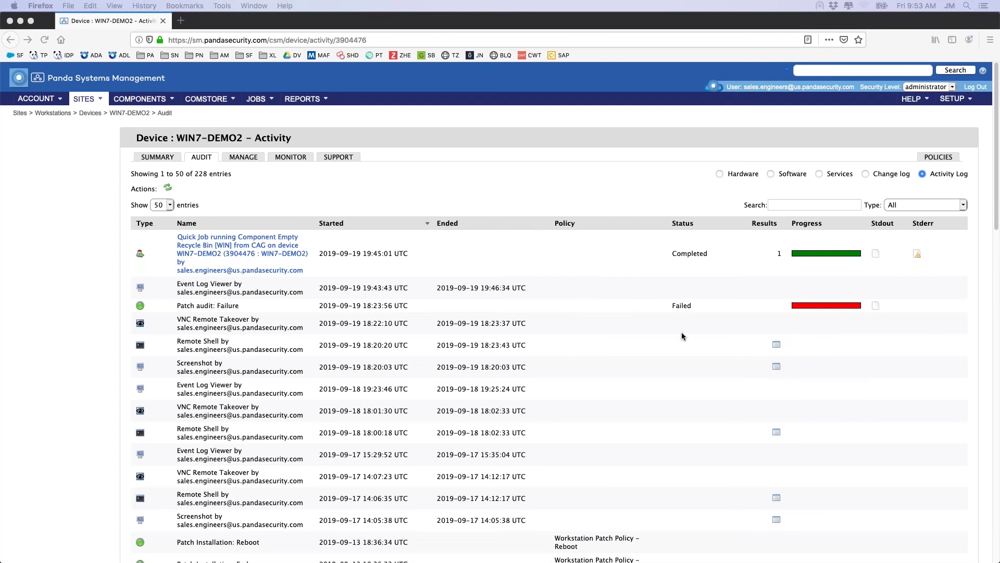
{"action": "left_click", "coordinate": [52, 114]}
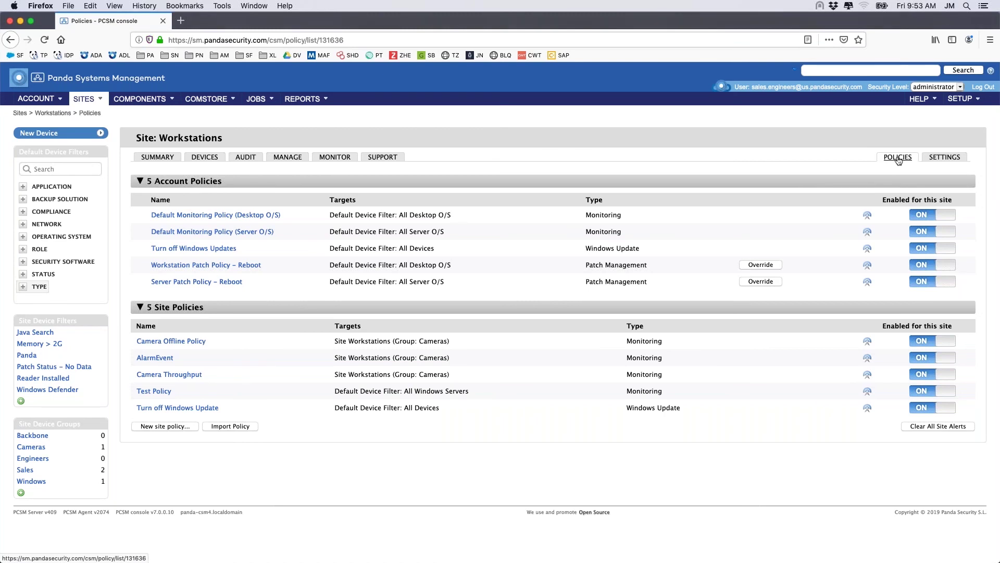
Start a new site policy with a Software Monitor (Windows Only) monitor
{"action": "left_click", "coordinate": [156, 428]}
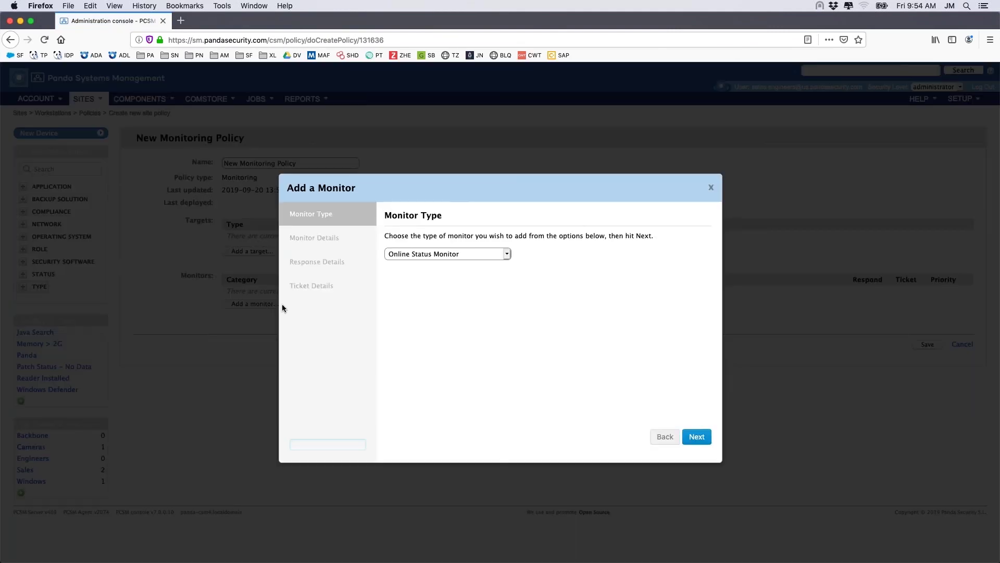
{"action": "left_click", "coordinate": [508, 255]}
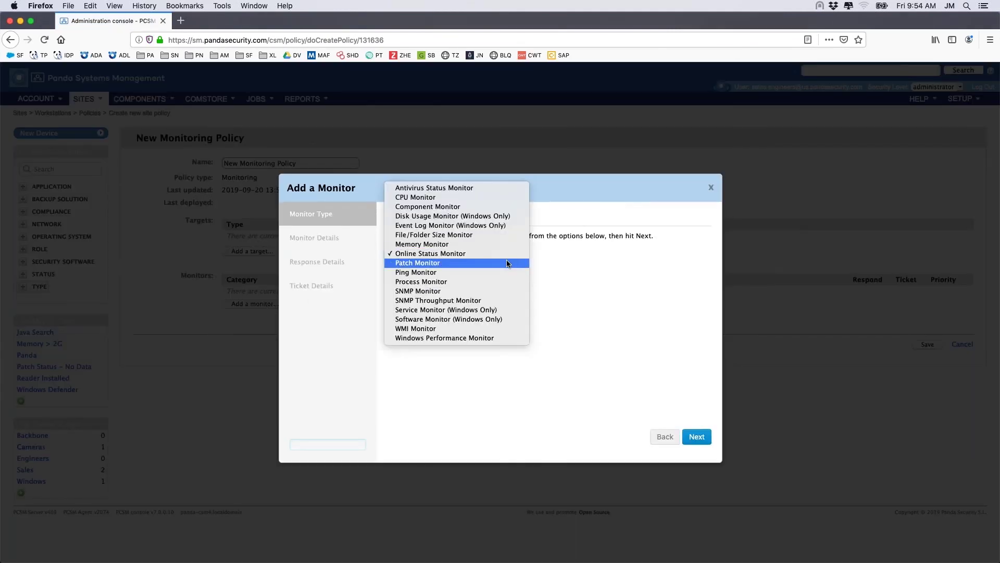
{"action": "left_click", "coordinate": [498, 319]}
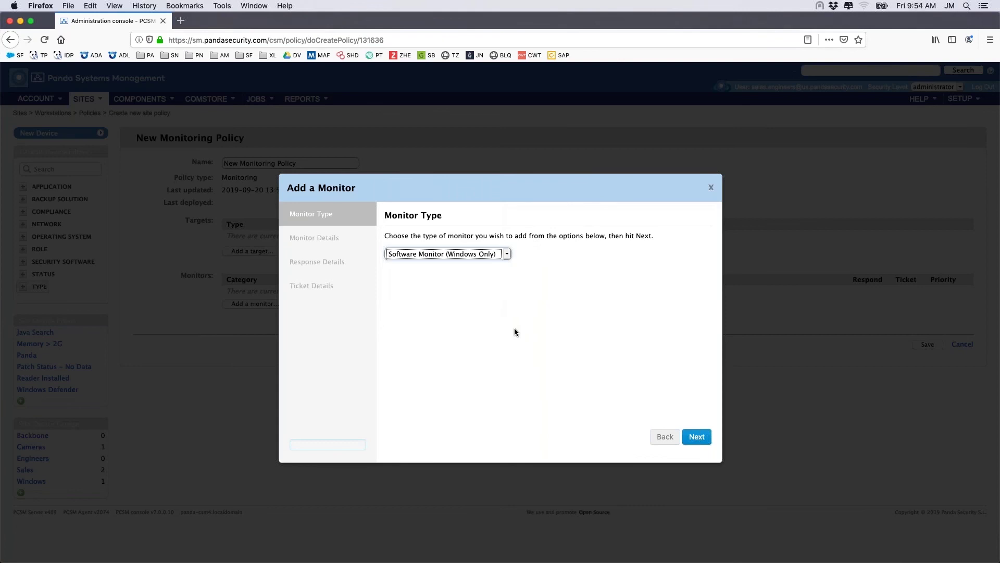
{"action": "left_click", "coordinate": [691, 437]}
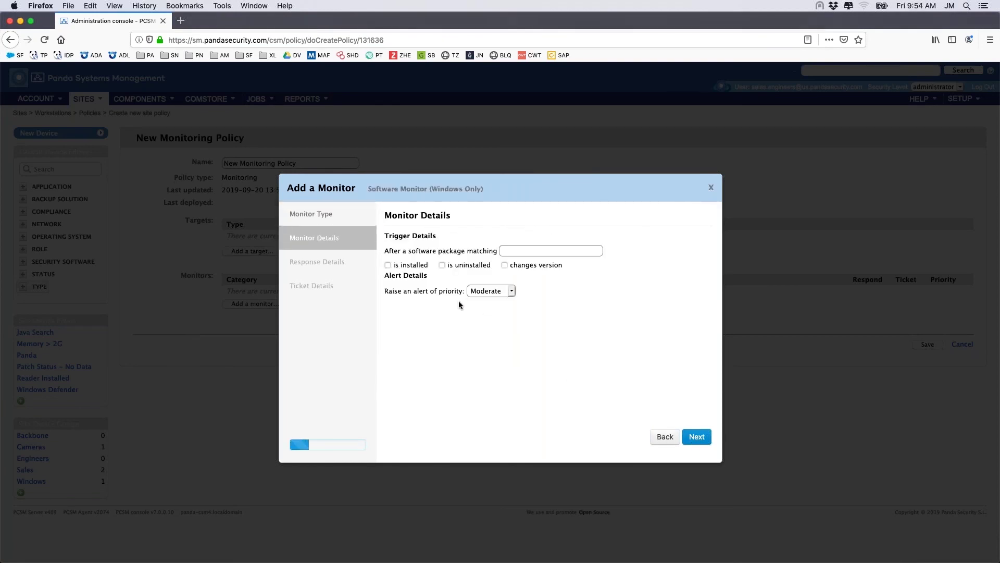
Make the monitor trigger when a package matching 'Sspotify' is installed
{"action": "left_click", "coordinate": [388, 264]}
{"action": "left_click", "coordinate": [536, 253]}
{"action": "type", "text": "Sspotify"}
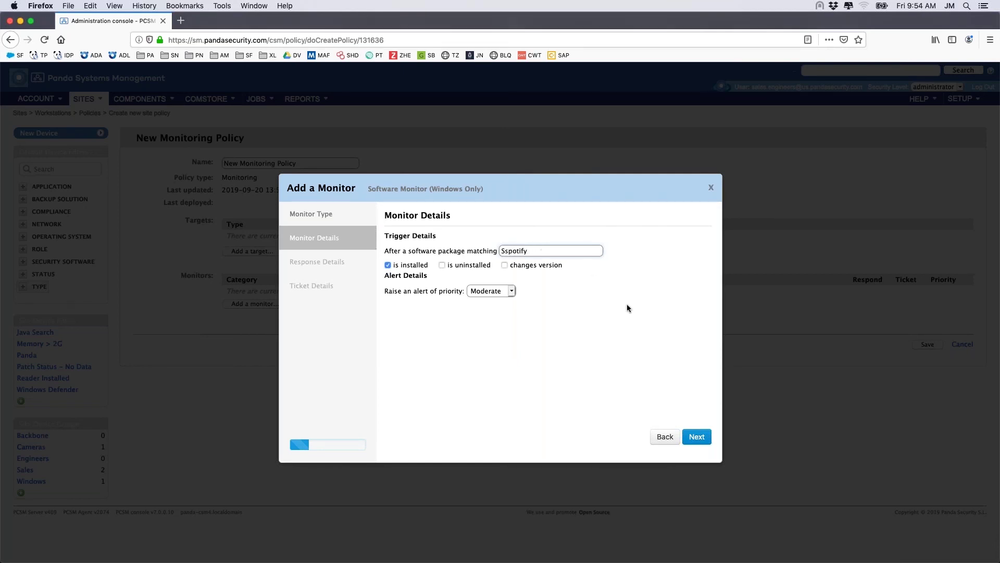
{"action": "left_click", "coordinate": [696, 436]}
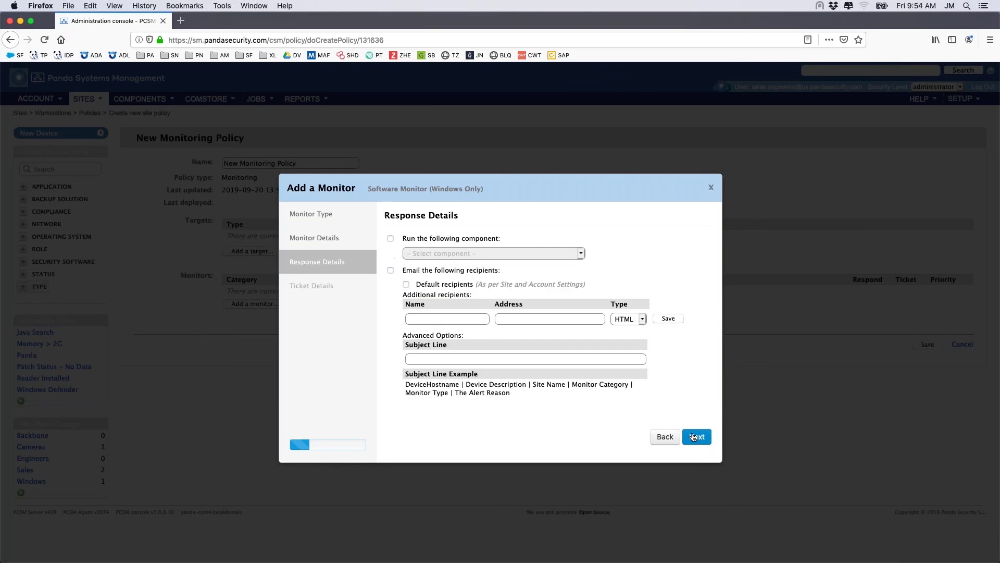
Turn on both component-running and e-mail-to-default-recipients responses for the monitor
{"action": "left_click", "coordinate": [390, 239]}
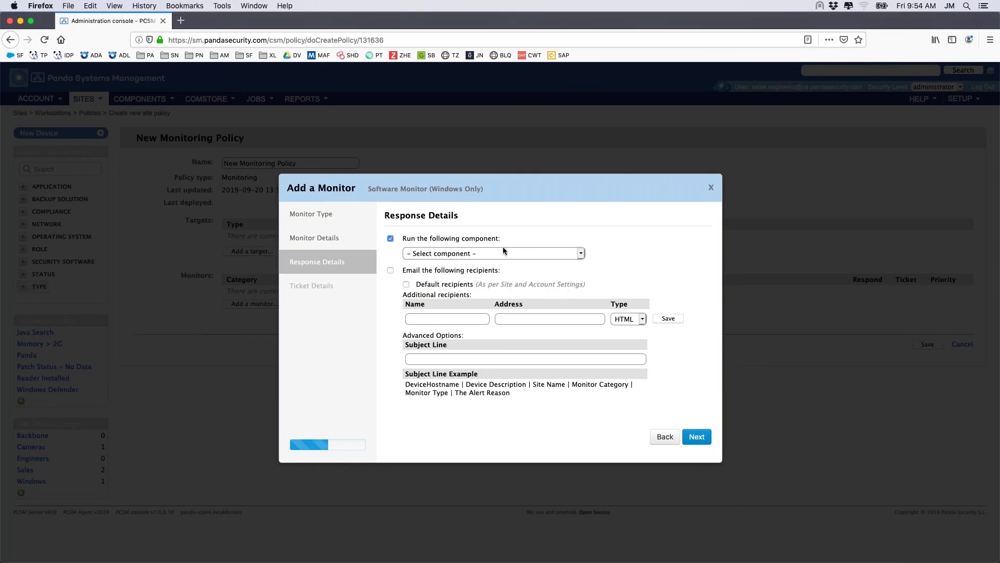
{"action": "left_click", "coordinate": [582, 254]}
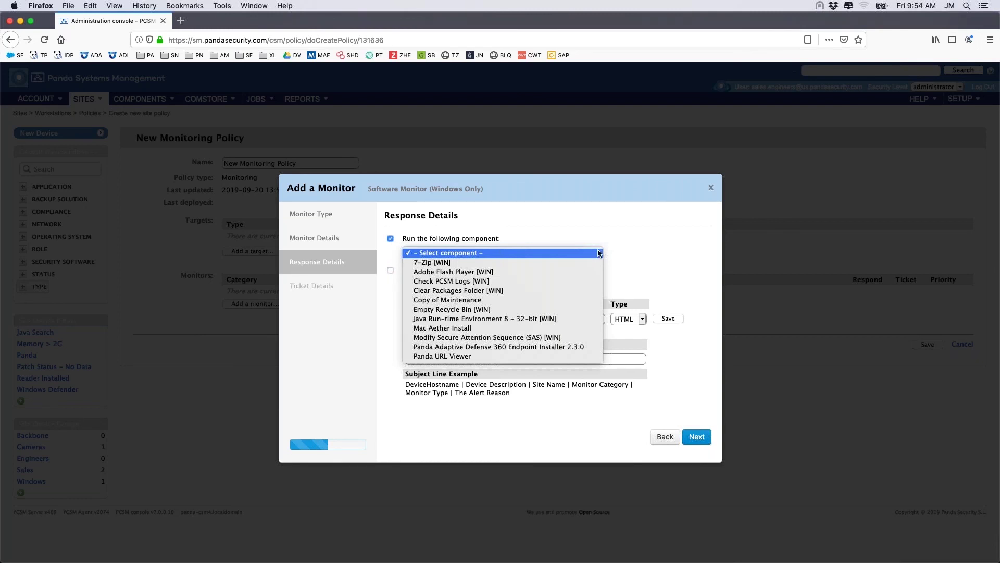
{"action": "left_click", "coordinate": [478, 253]}
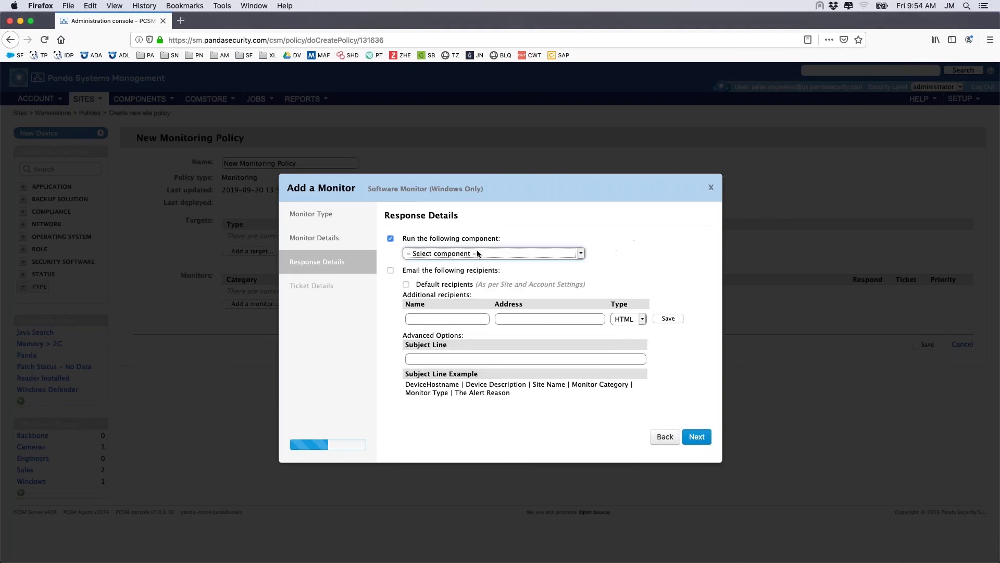
{"action": "left_click", "coordinate": [390, 271]}
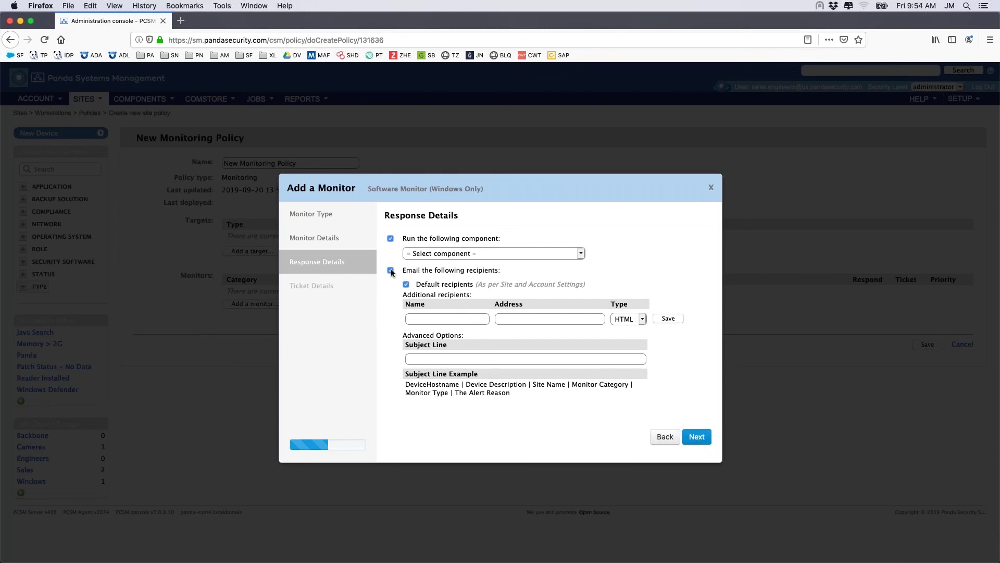